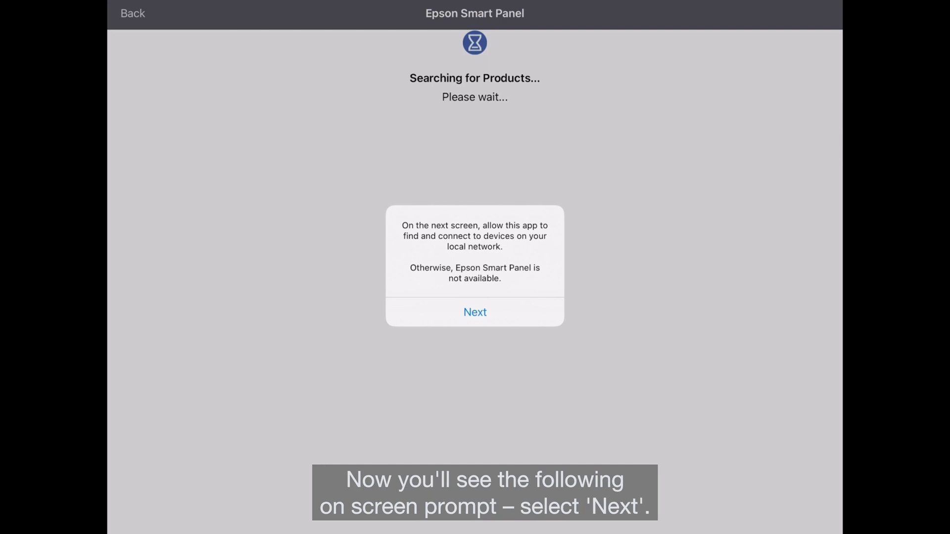
Grant local network access and select the ET-3850 Series printer from the product list
{"action": "left_click", "coordinate": [475, 312]}
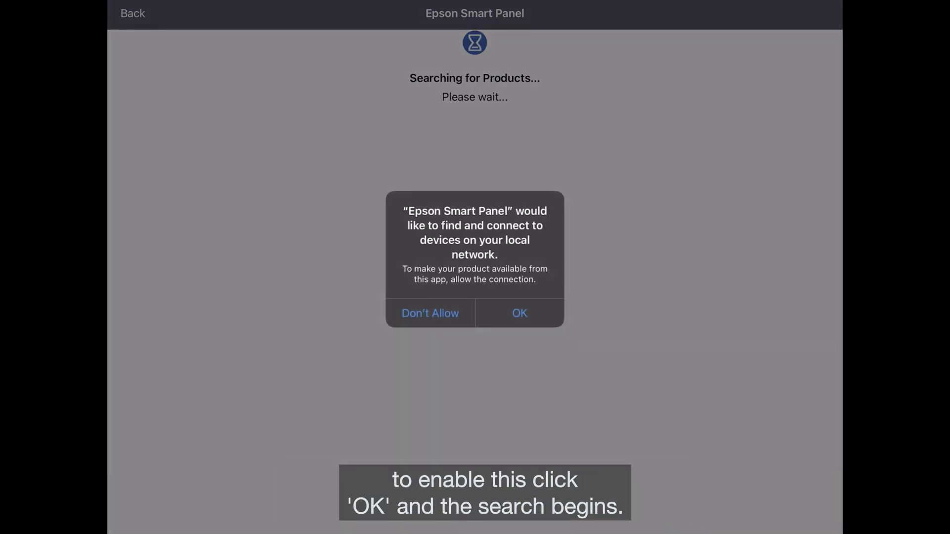
{"action": "left_click", "coordinate": [519, 313]}
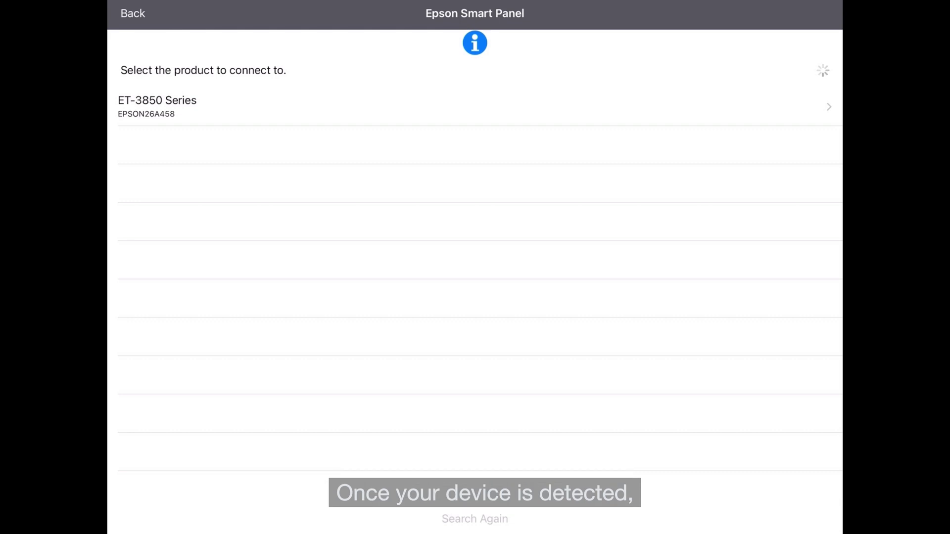
{"action": "left_click", "coordinate": [297, 107]}
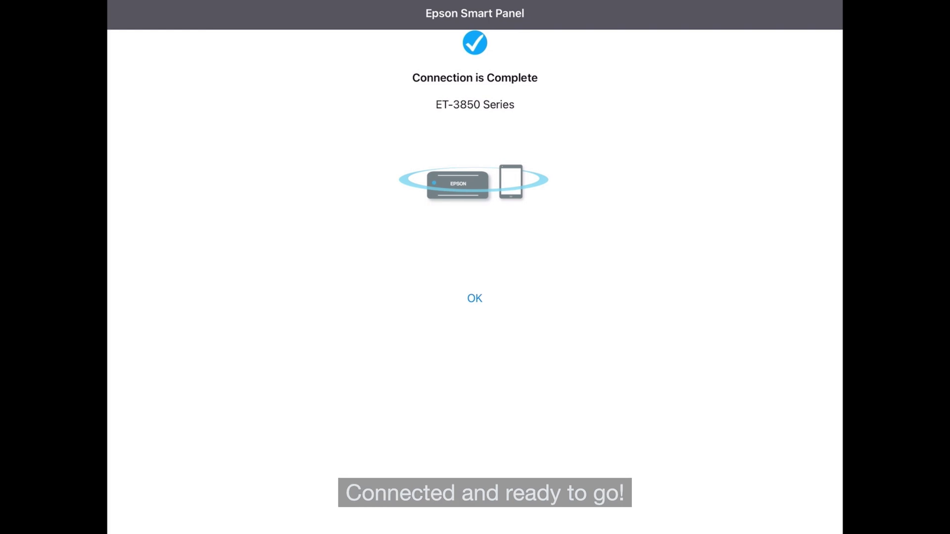
Confirm the Connection is Complete screen to open the printer's home screen
{"action": "left_click", "coordinate": [475, 298]}
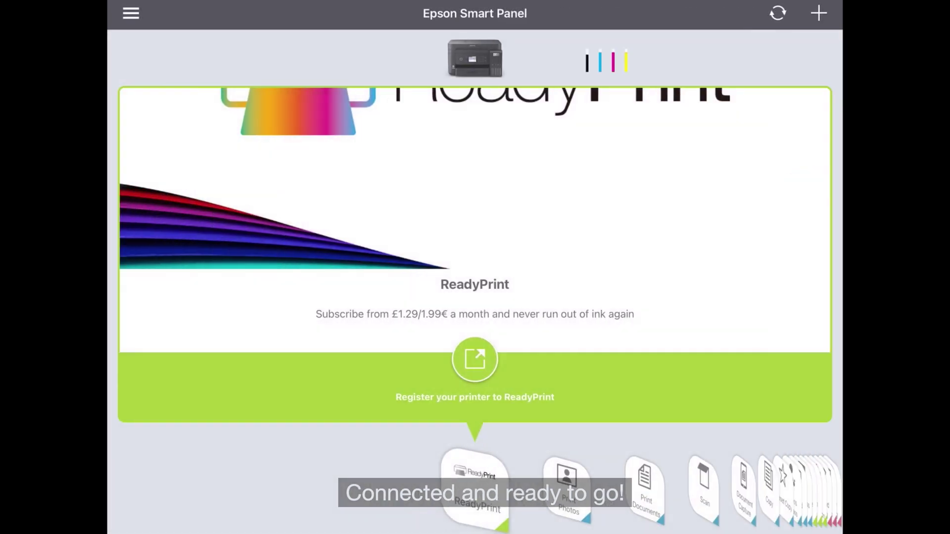